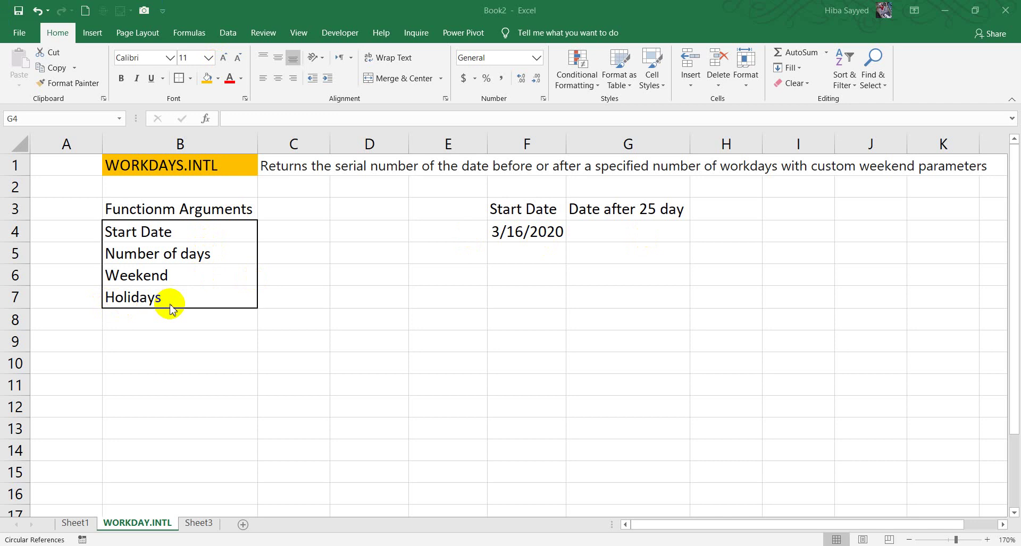
Build =WORKDAY.INTL(F4,25,7) in G4, using weekend code 7 for Friday–Saturday.
{"action": "left_click", "coordinate": [597, 232]}
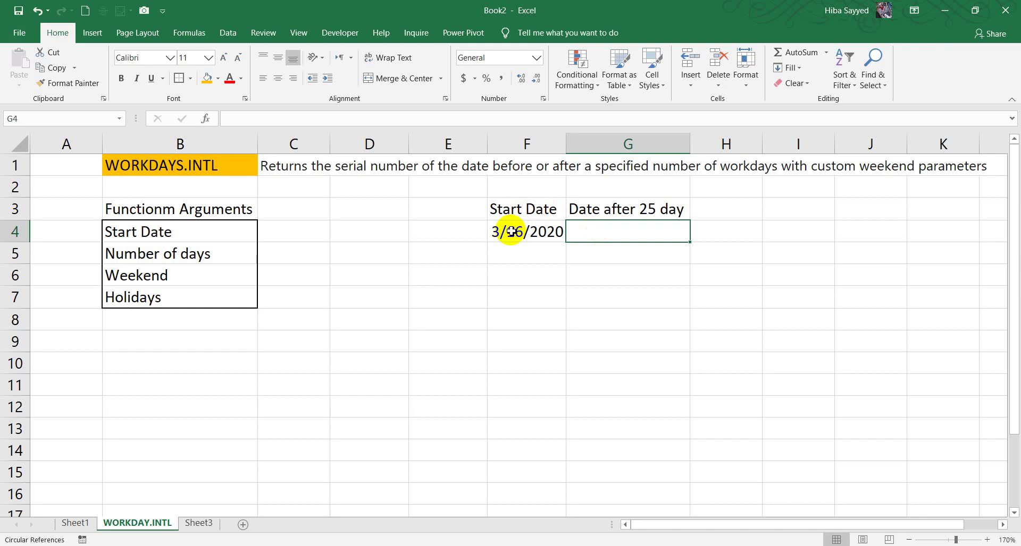
{"action": "type", "text": "="}
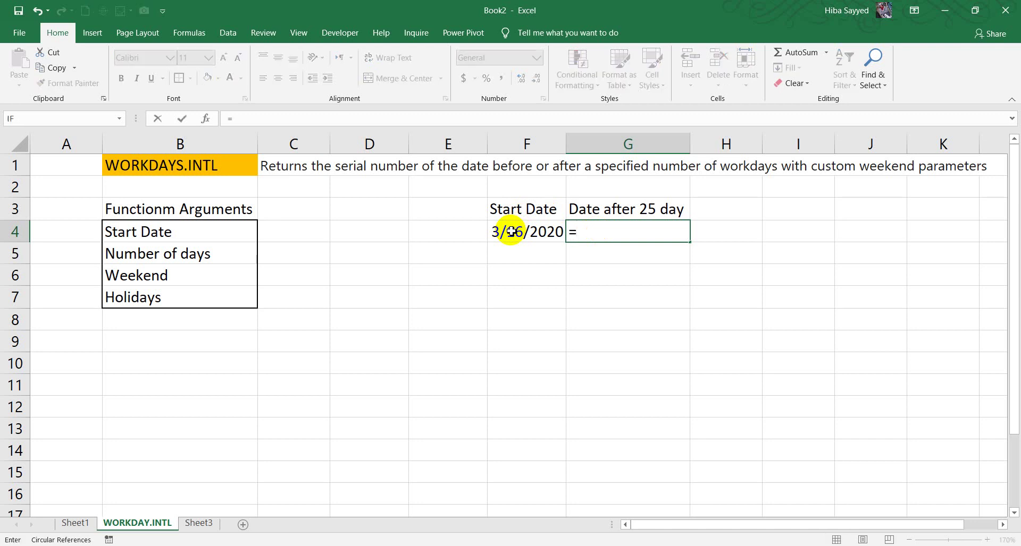
{"action": "type", "text": "wo"}
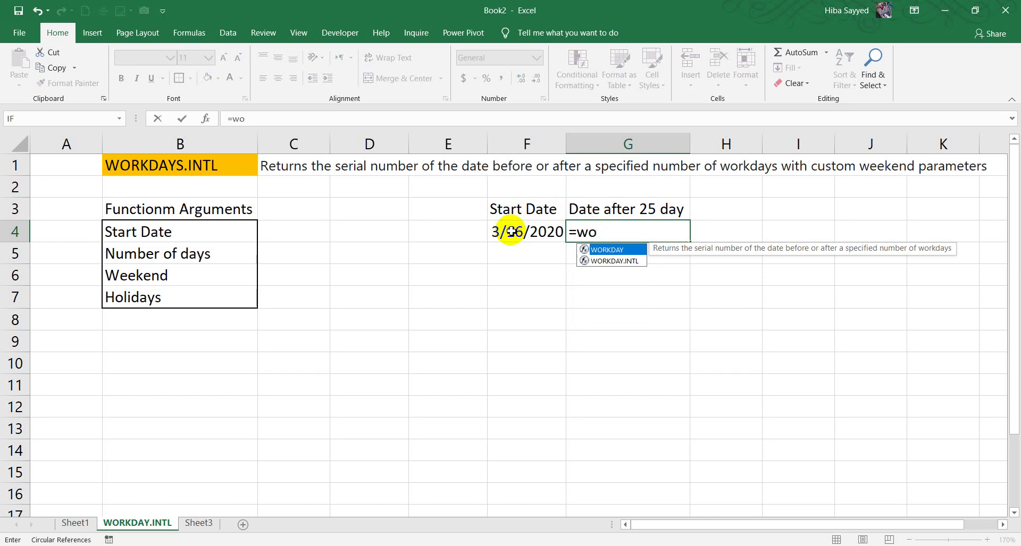
{"action": "key", "text": "Down"}
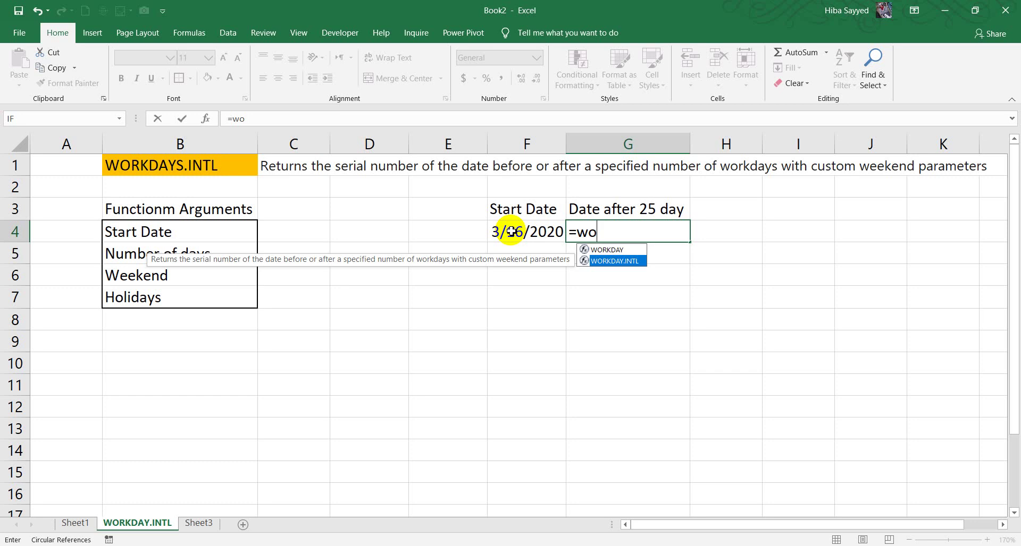
{"action": "key", "text": "Tab"}
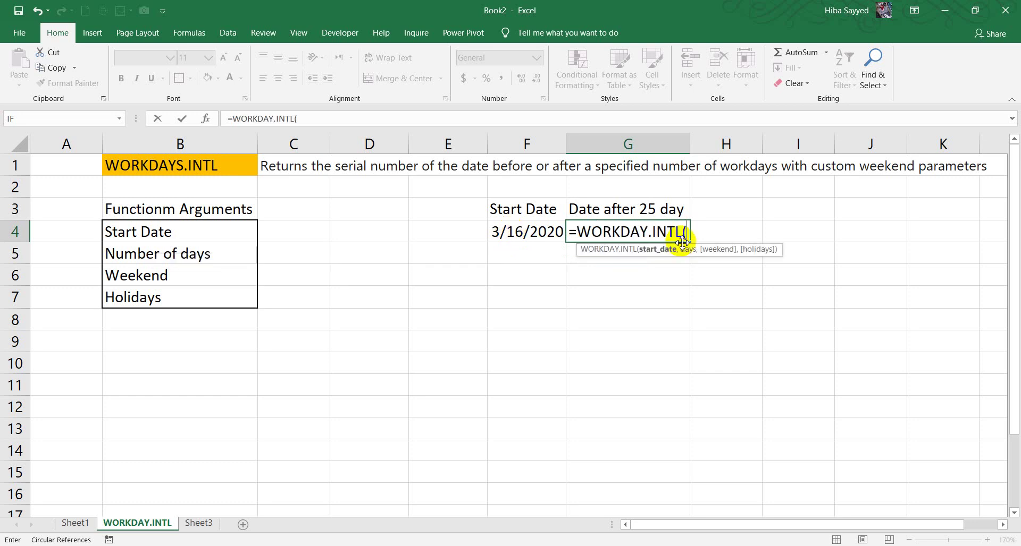
{"action": "left_click", "coordinate": [548, 230]}
{"action": "type", "text": ","}
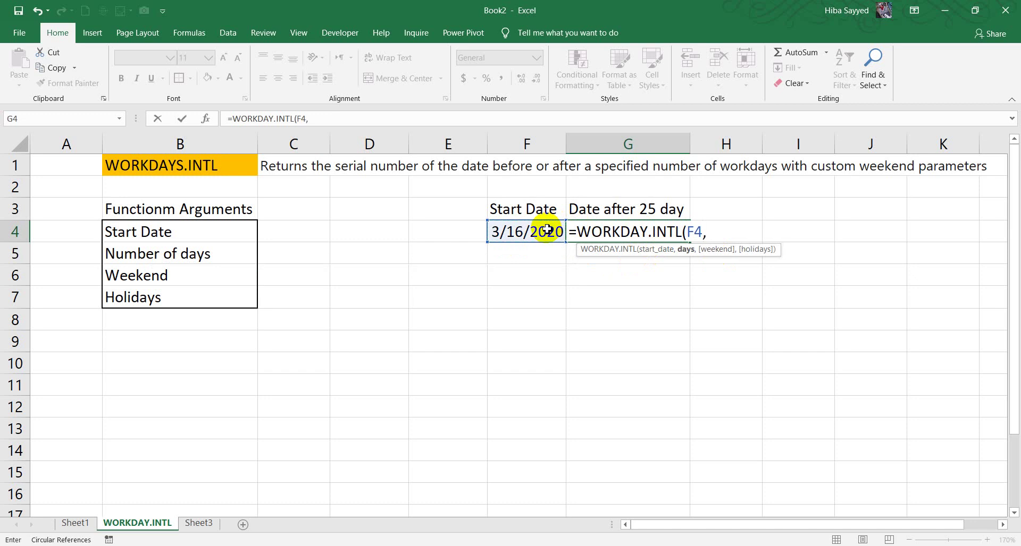
{"action": "type", "text": "25"}
{"action": "type", "text": ","}
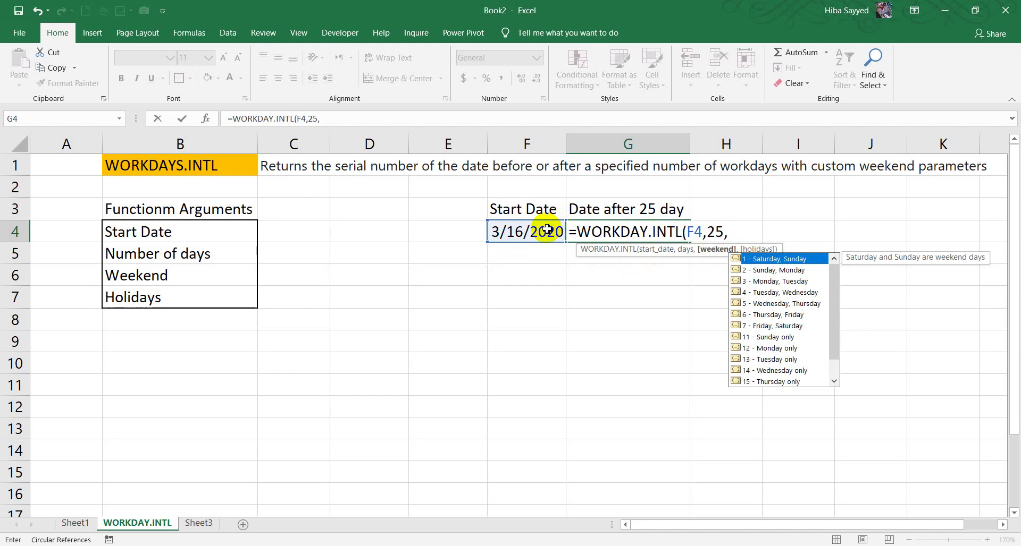
{"action": "key", "text": "Down"}
{"action": "key", "text": "Down"}
{"action": "key", "text": "Down"}
{"action": "key", "text": "Down"}
{"action": "key", "text": "Down"}
{"action": "key", "text": "Down"}
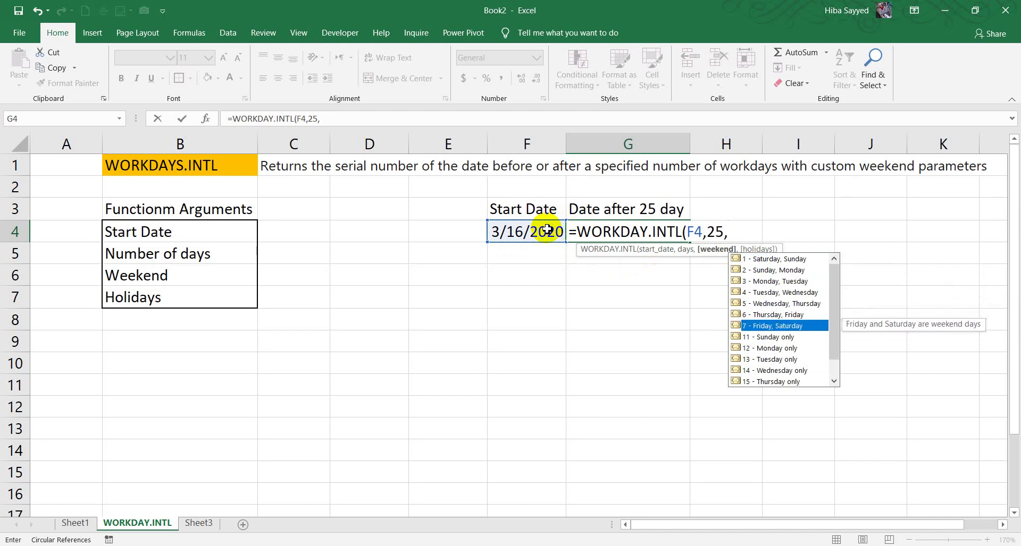
{"action": "key", "text": "Tab"}
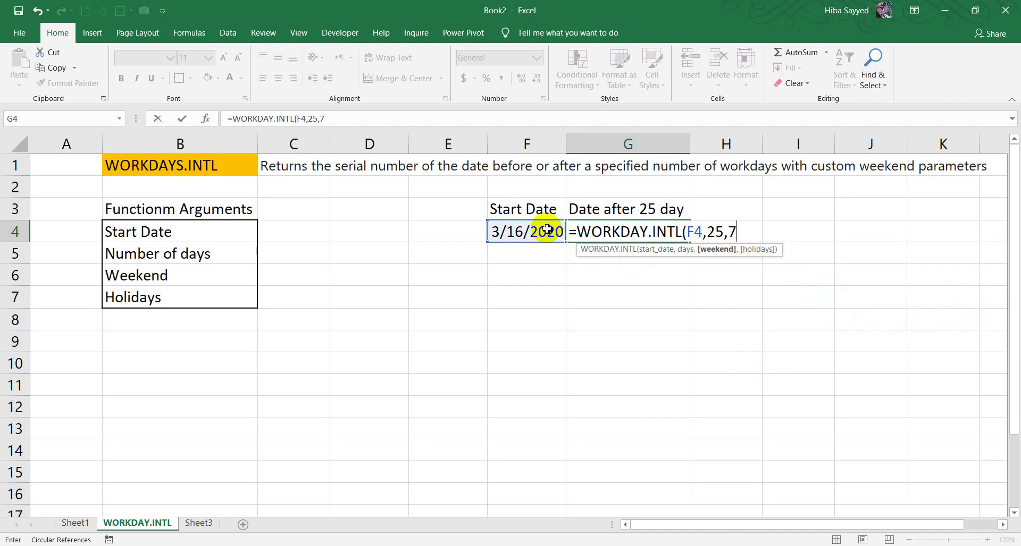
Enter the G4 formula, format it as Short Date (4/20/2020), and open the March 2020 calendar.
{"action": "type", "text": ")"}
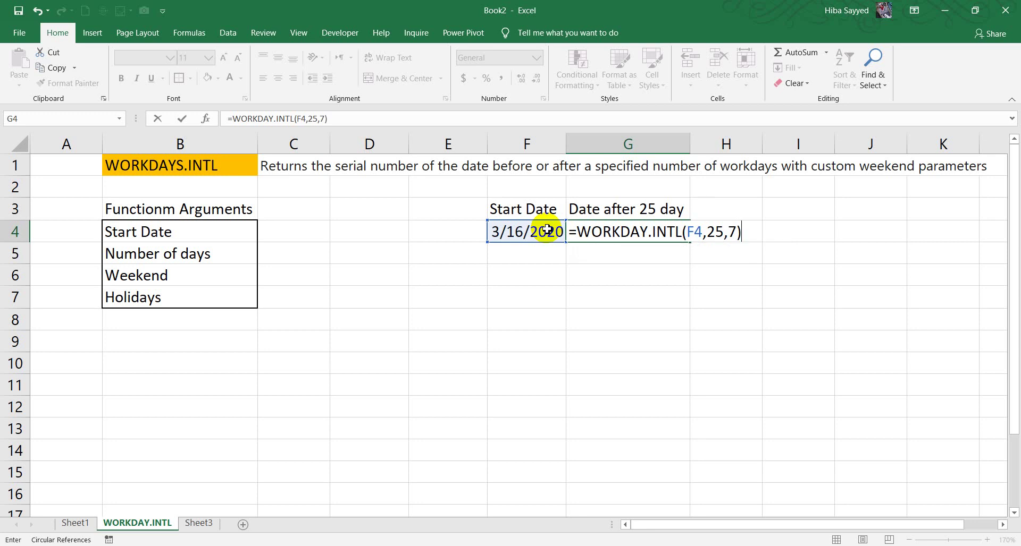
{"action": "key", "text": "Return"}
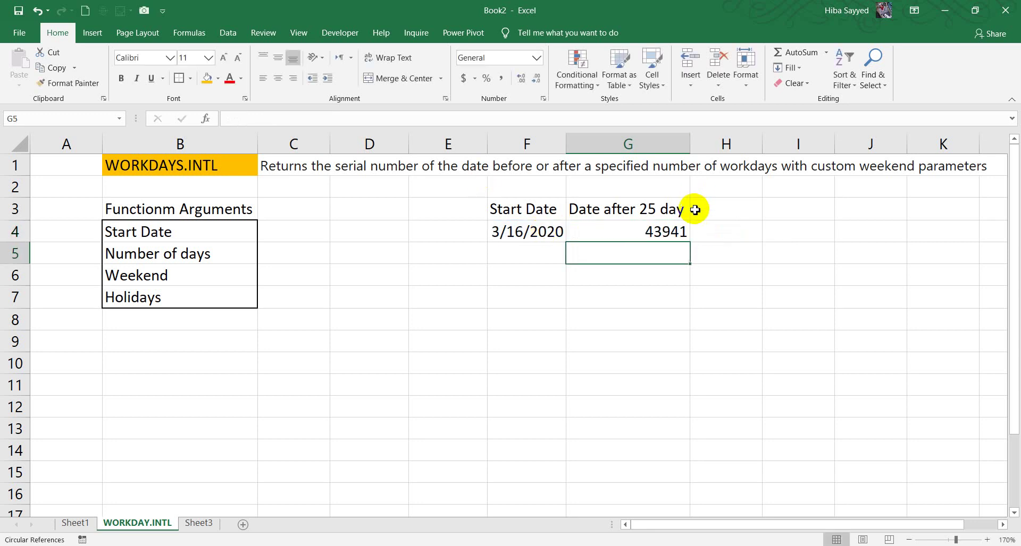
{"action": "left_click", "coordinate": [635, 228]}
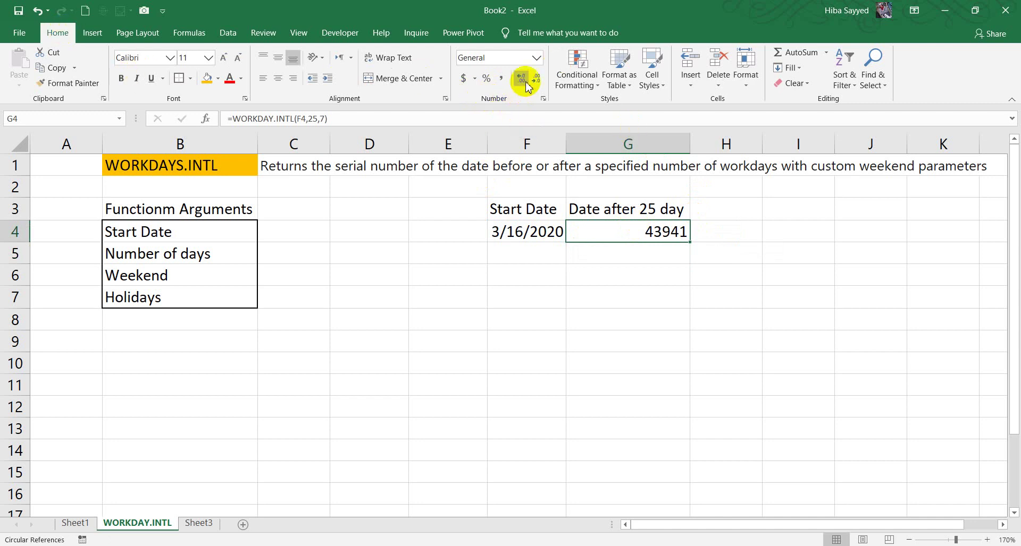
{"action": "left_click", "coordinate": [537, 57]}
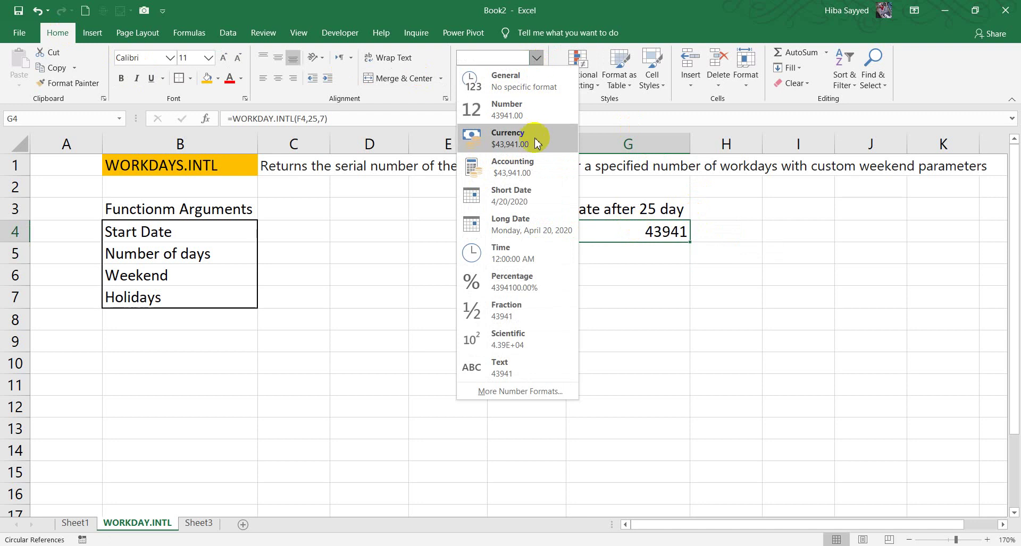
{"action": "left_click", "coordinate": [536, 192]}
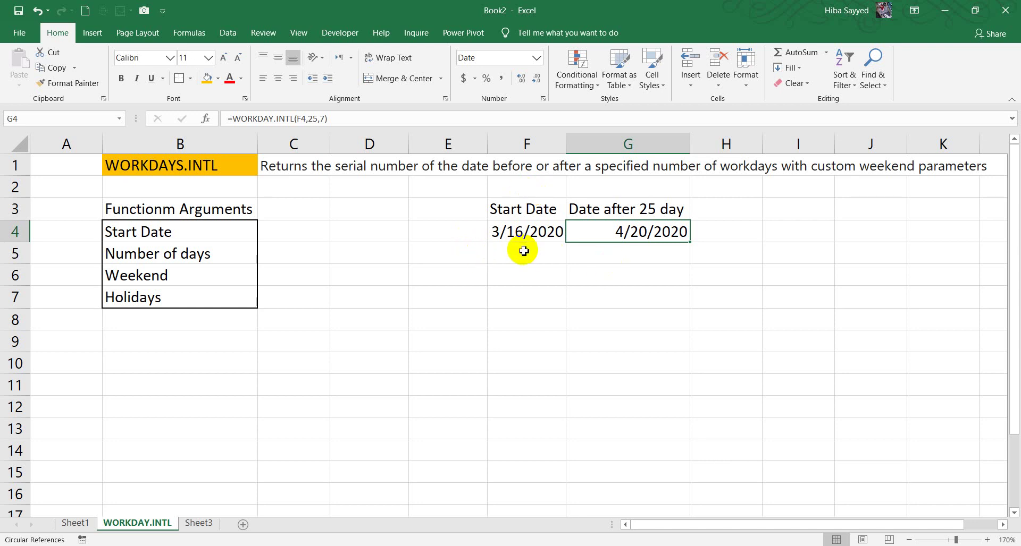
{"action": "left_click", "coordinate": [972, 543]}
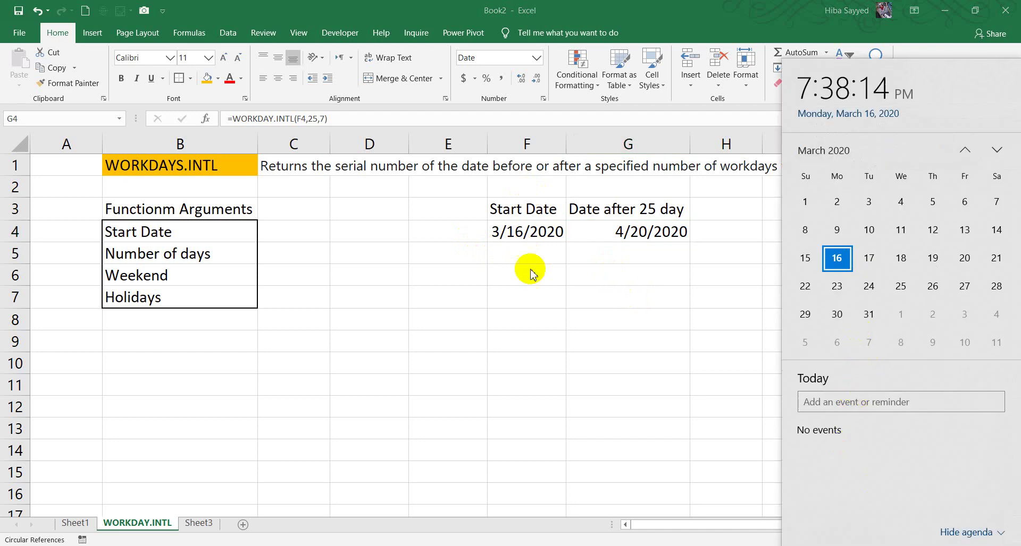
Copy the start date into F5 and change it to 3/24/2020.
{"action": "left_click", "coordinate": [527, 259]}
{"action": "key", "text": "ctrl+apostrophe"}
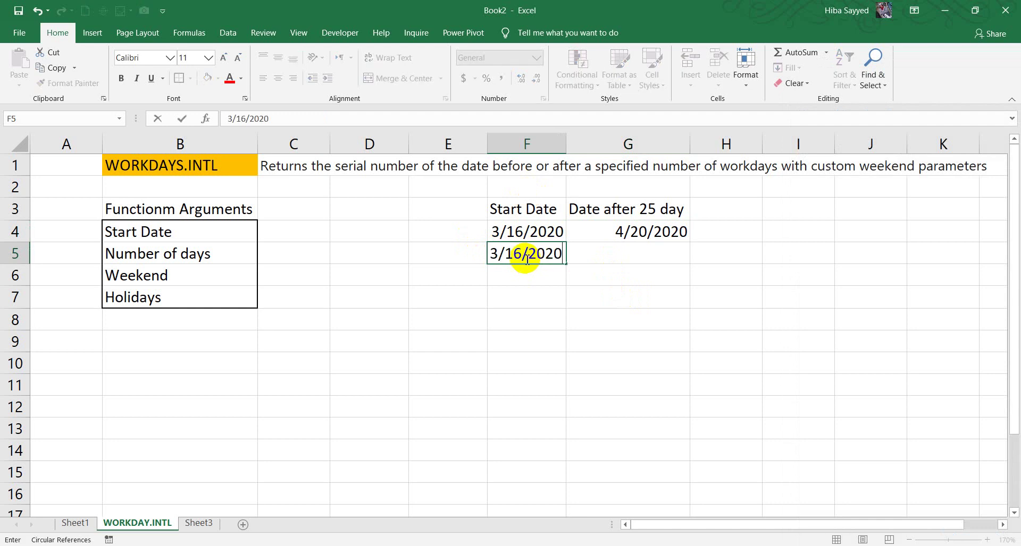
{"action": "left_click_drag", "start_coordinate": [523, 255], "coordinate": [509, 260]}
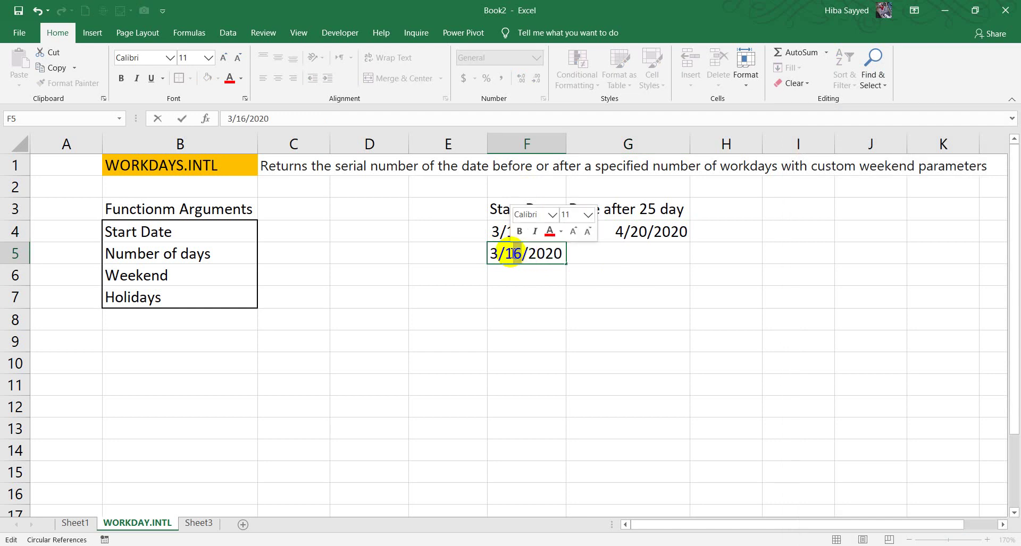
{"action": "key", "text": "BackSpace"}
{"action": "type", "text": "24"}
{"action": "key", "text": "Return"}
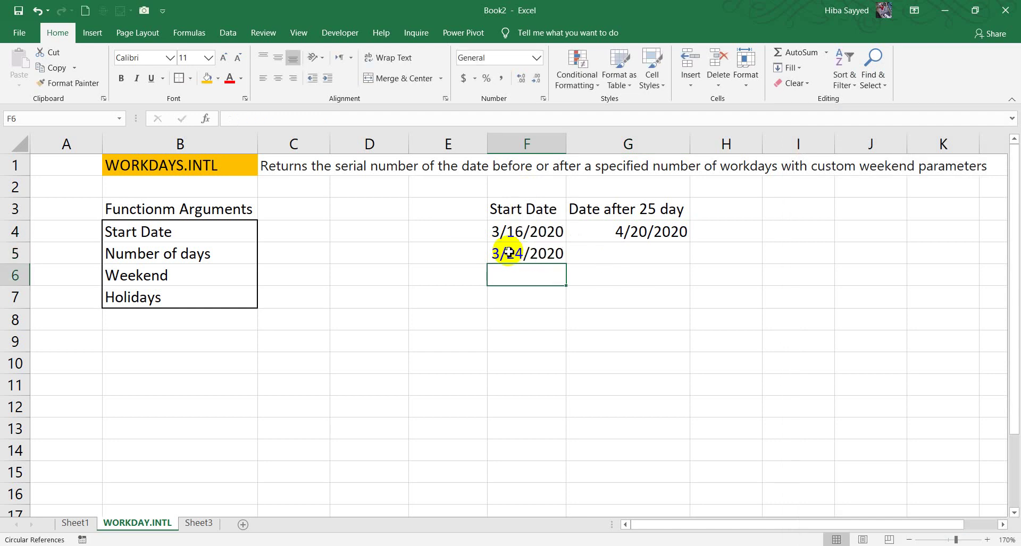
Enter =WORKDAY.INTL(F4,25,7,F5) in G5, treating F5 as a holiday.
{"action": "left_click", "coordinate": [604, 252]}
{"action": "type", "text": "="}
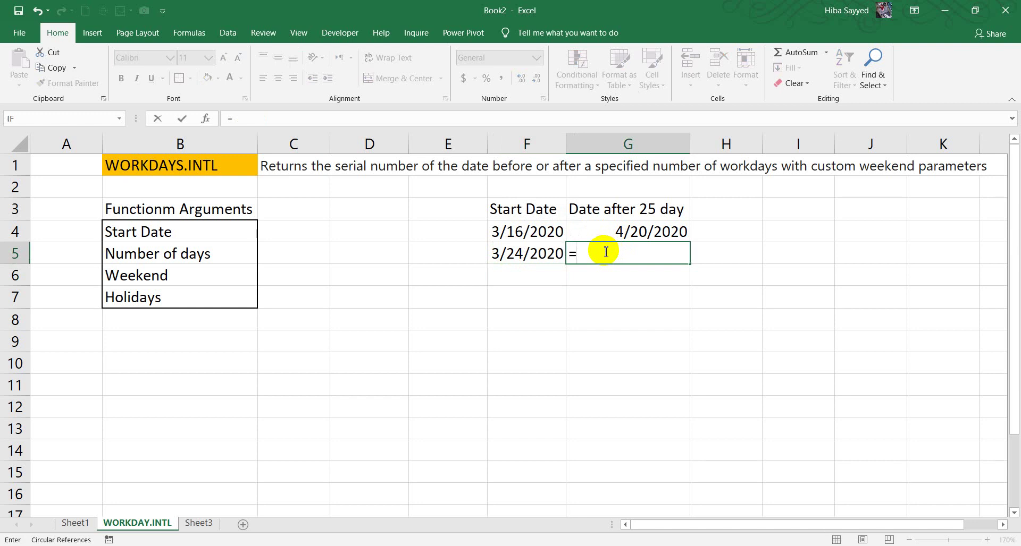
{"action": "type", "text": "wo"}
{"action": "key", "text": "Down"}
{"action": "key", "text": "Tab"}
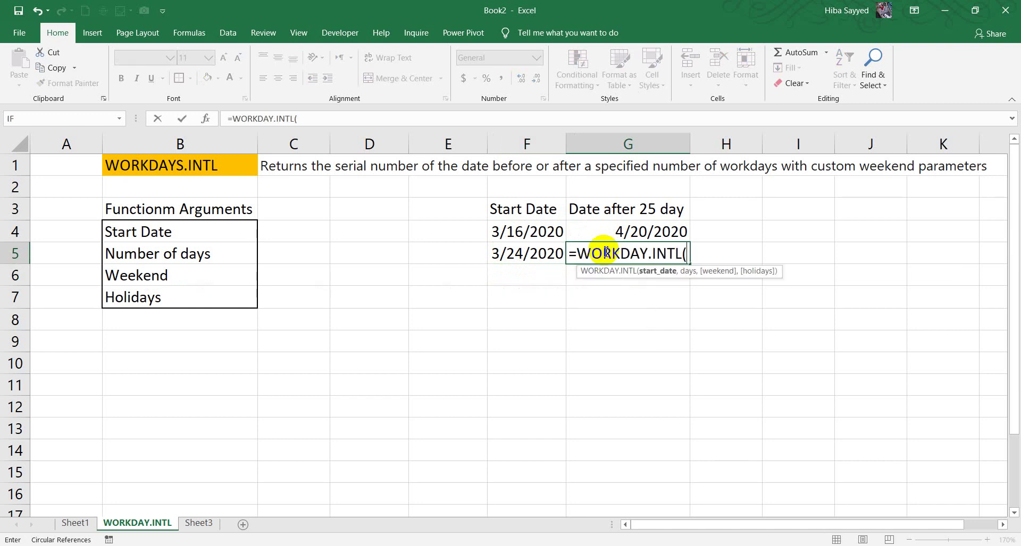
{"action": "left_click", "coordinate": [537, 233]}
{"action": "type", "text": ","}
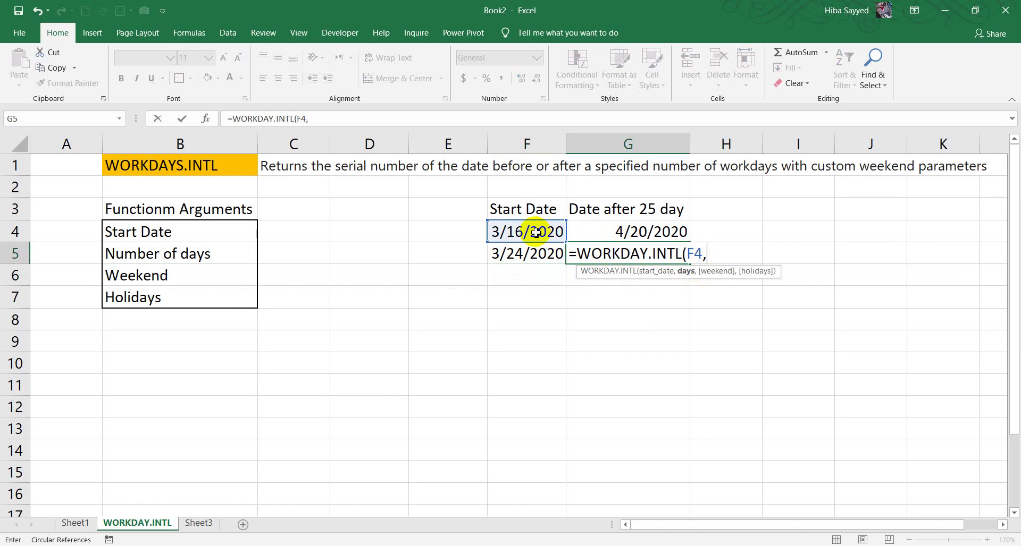
{"action": "type", "text": "25"}
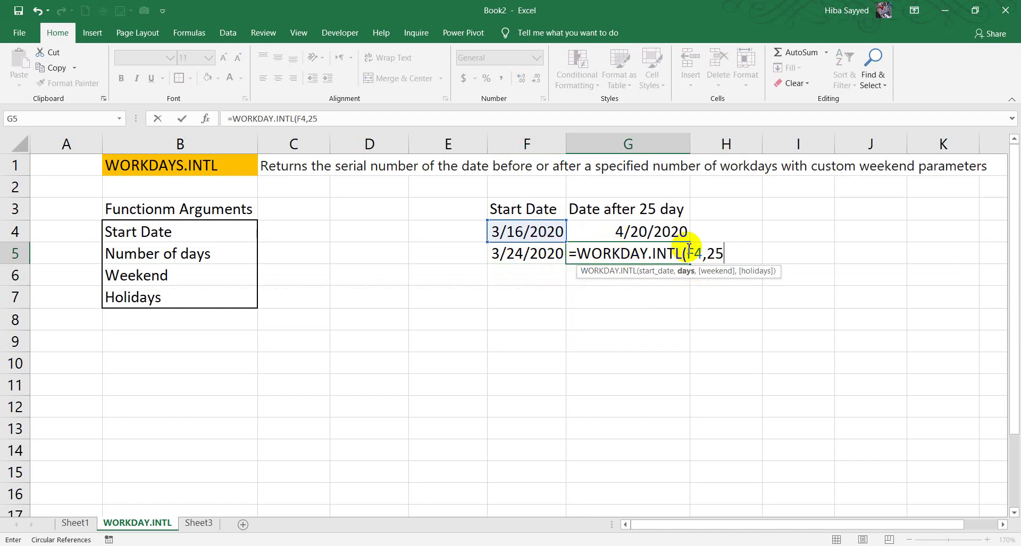
{"action": "type", "text": ","}
{"action": "key", "text": "Down"}
{"action": "key", "text": "Down"}
{"action": "key", "text": "Down"}
{"action": "key", "text": "Down"}
{"action": "key", "text": "Down"}
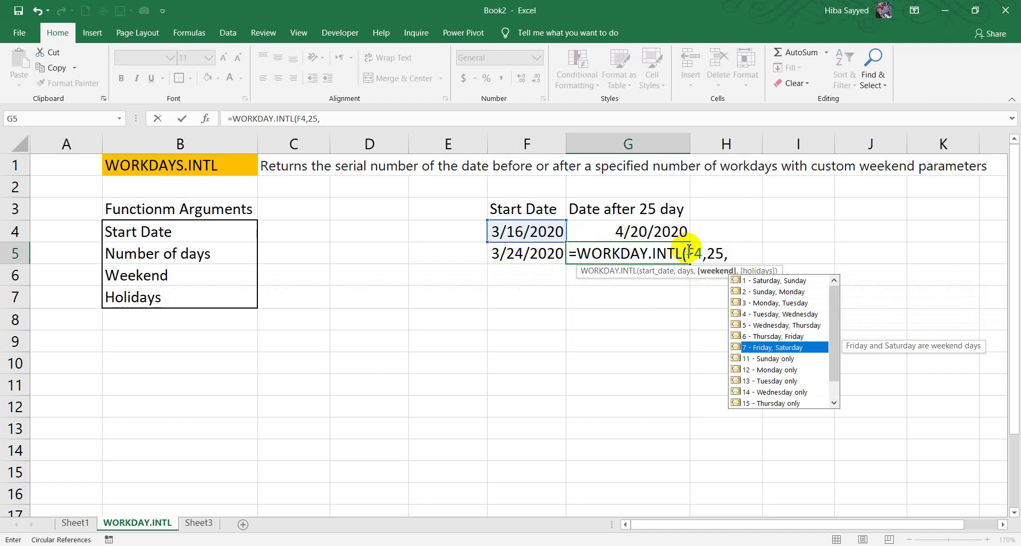
{"action": "key", "text": "Tab"}
{"action": "type", "text": ","}
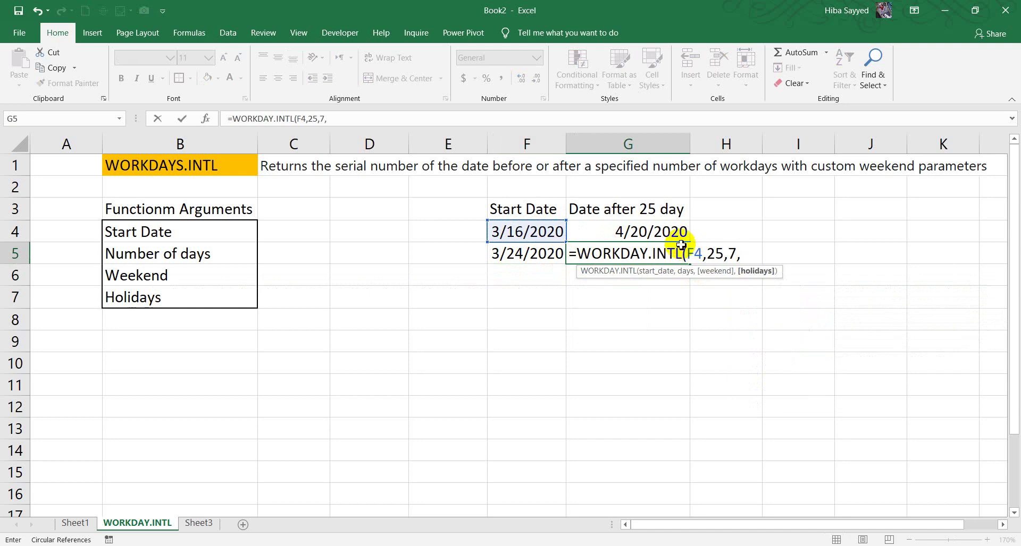
{"action": "left_click", "coordinate": [541, 254]}
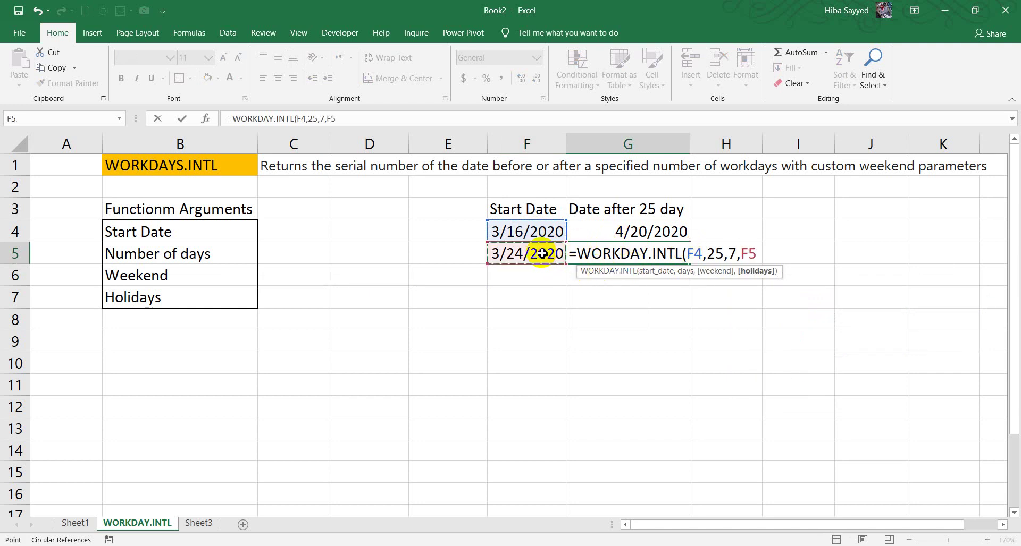
{"action": "type", "text": ")"}
{"action": "key", "text": "Return"}
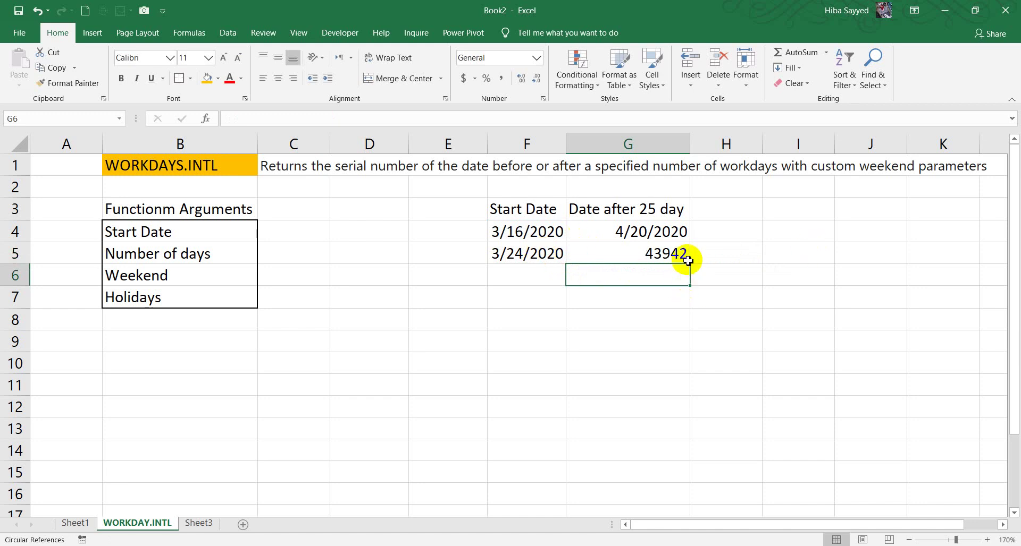
Format G5 as Short Date so it displays 4/21/2020.
{"action": "left_click", "coordinate": [683, 256]}
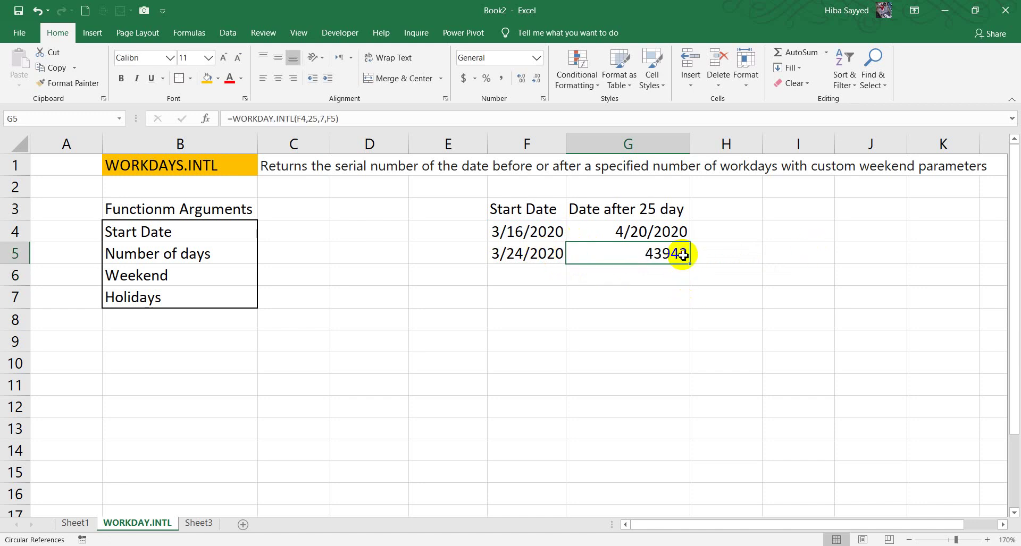
{"action": "left_click", "coordinate": [536, 58]}
{"action": "left_click", "coordinate": [526, 189]}
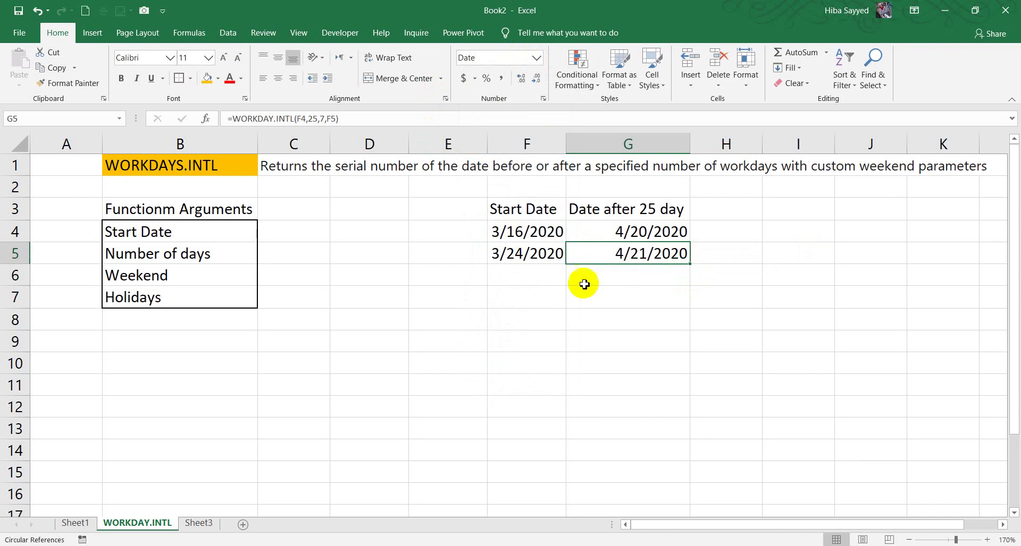
Fill the holiday dates down from F5 to F7 (3/24–3/26/2020).
{"action": "left_click", "coordinate": [547, 257]}
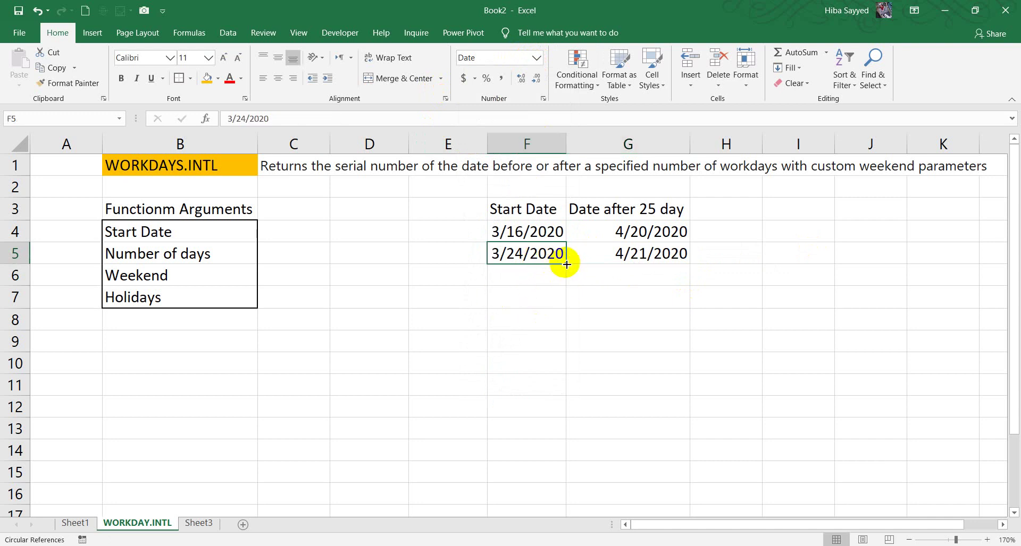
{"action": "left_click_drag", "start_coordinate": [564, 264], "coordinate": [549, 302]}
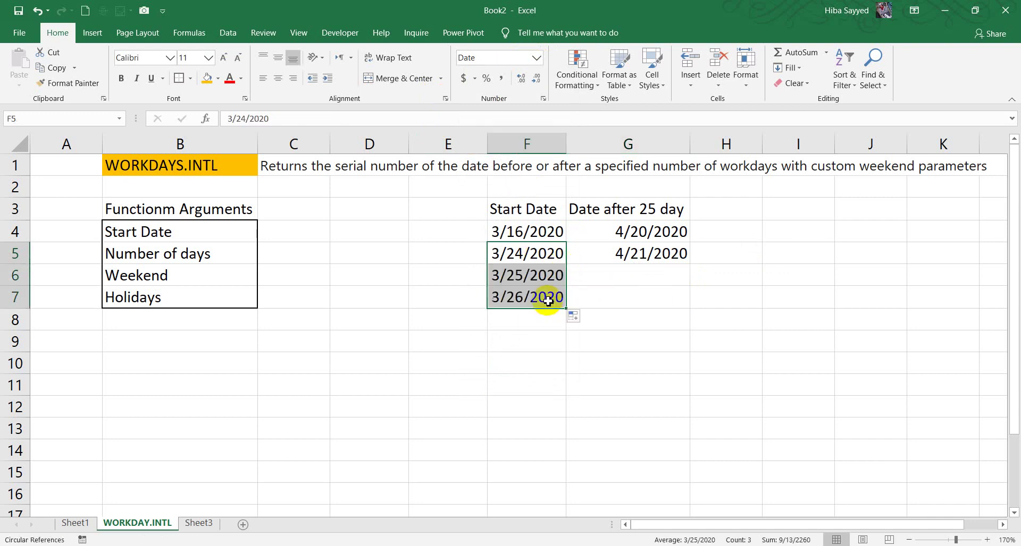
{"action": "left_click", "coordinate": [634, 253]}
Change G5's holiday argument from F5 to F5:F7, giving 4/23/2020.
{"action": "double_click", "coordinate": [634, 253]}
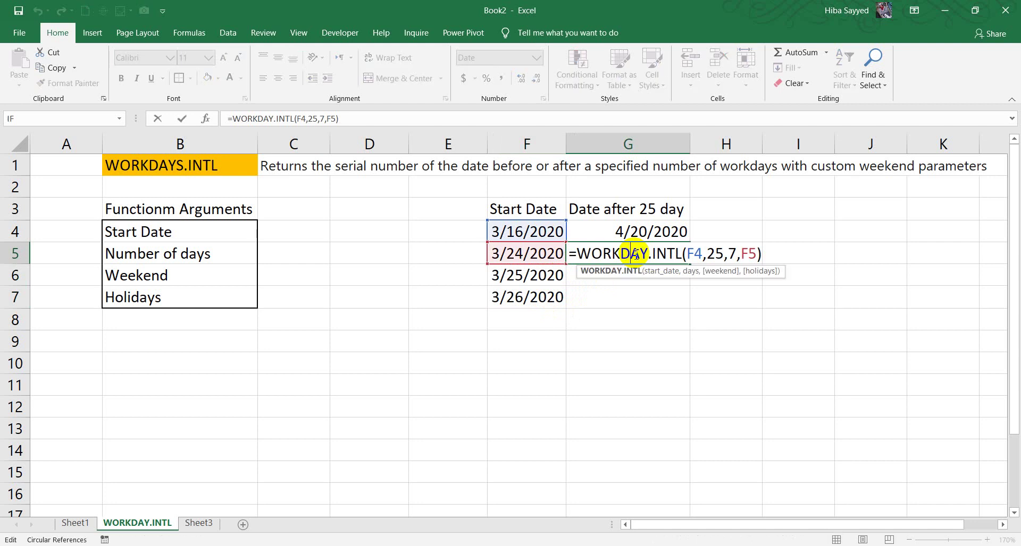
{"action": "left_click_drag", "start_coordinate": [743, 257], "coordinate": [756, 255]}
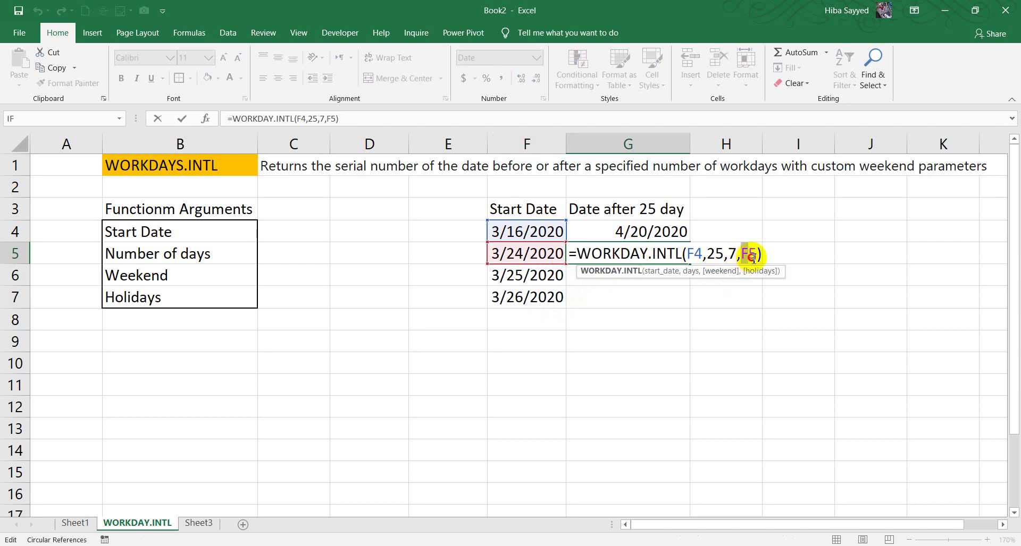
{"action": "key", "text": "BackSpace"}
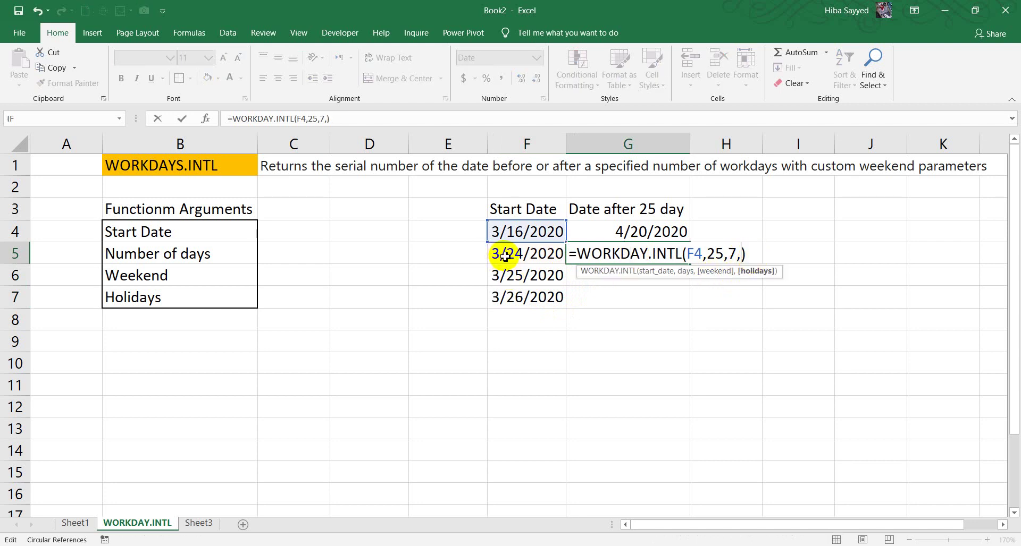
{"action": "left_click_drag", "start_coordinate": [492, 255], "coordinate": [498, 297]}
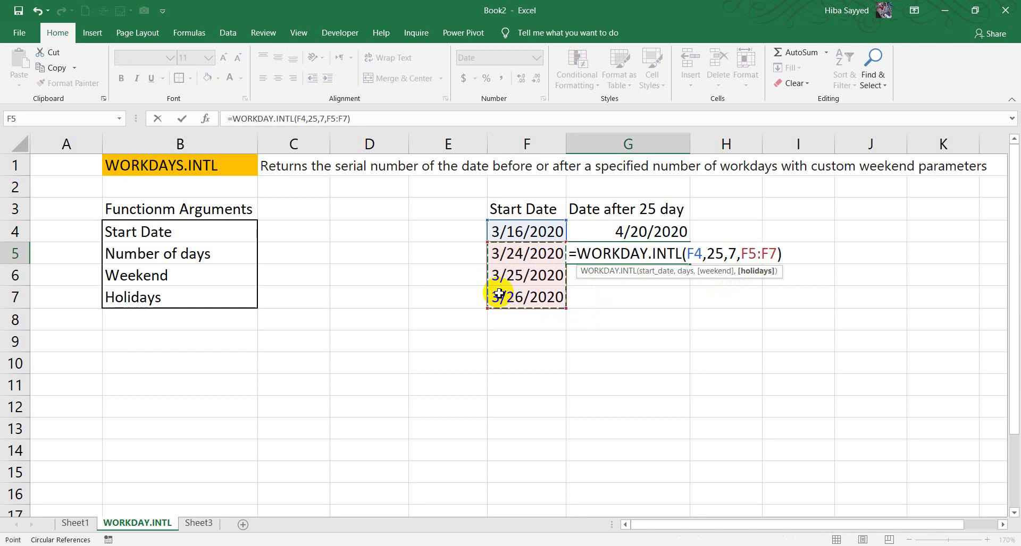
{"action": "key", "text": "Return"}
{"action": "left_click", "coordinate": [638, 255]}
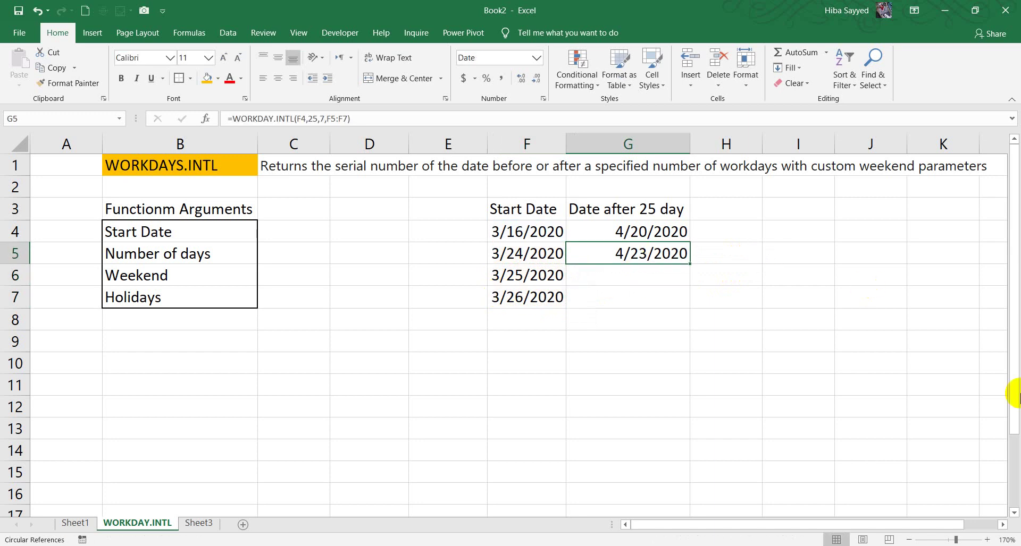